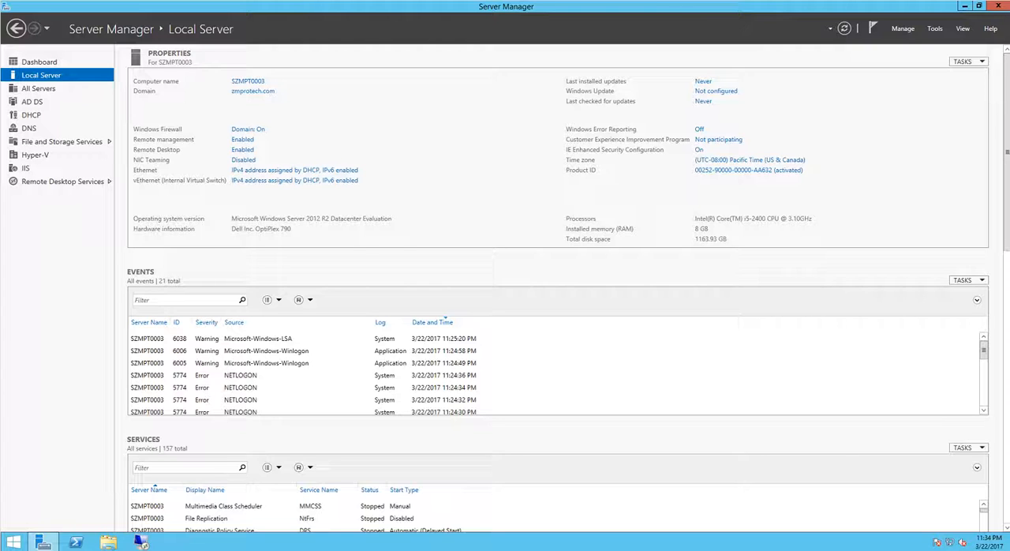
- Open the DHCP management console from Server Manager and enlarge its window
click(32, 115)
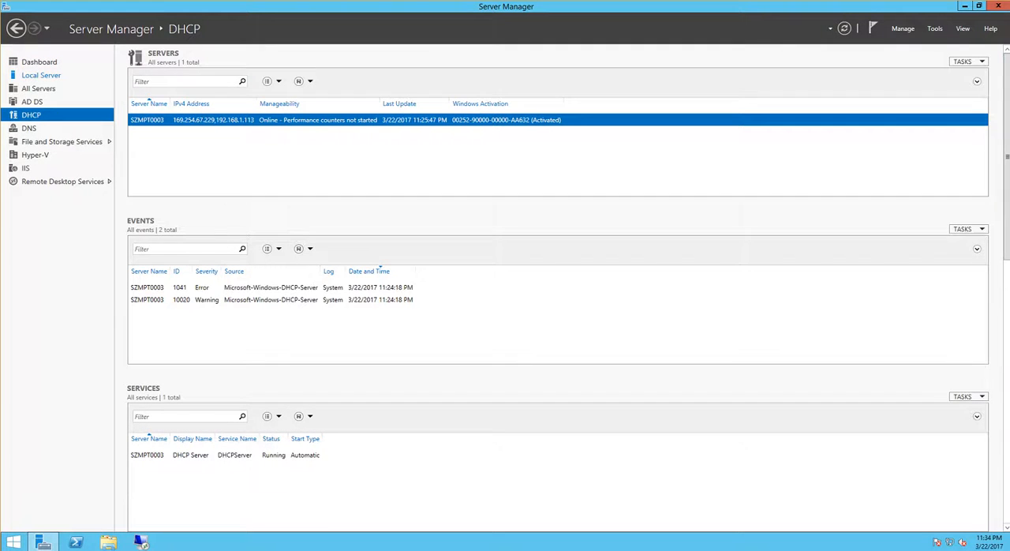
click(934, 29)
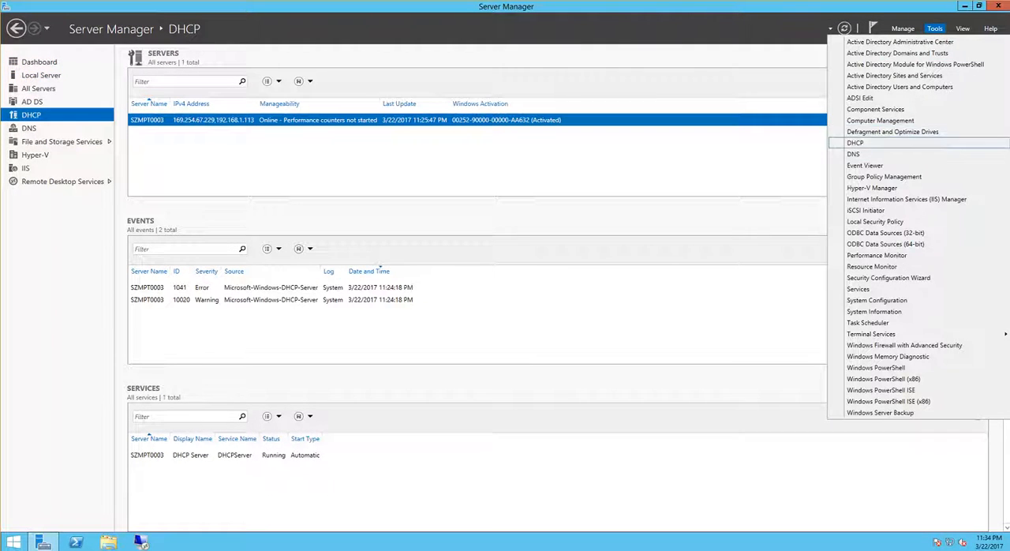
click(854, 143)
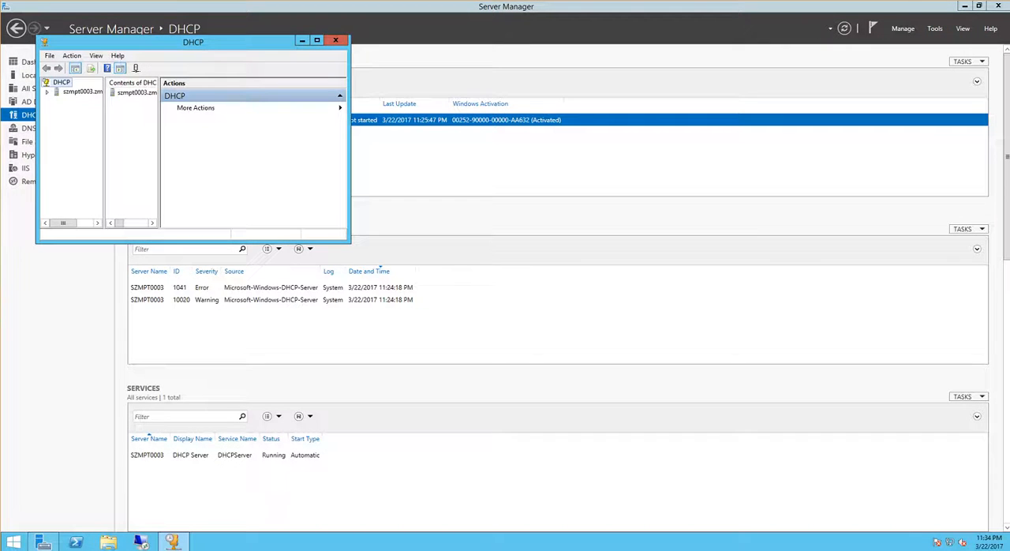
drag(193, 41, 279, 87)
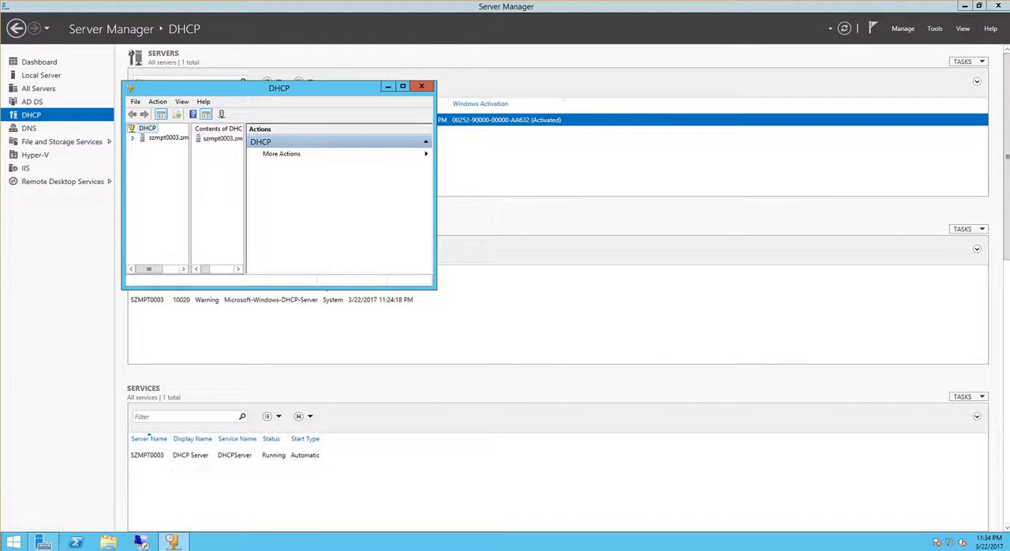
drag(436, 289, 635, 378)
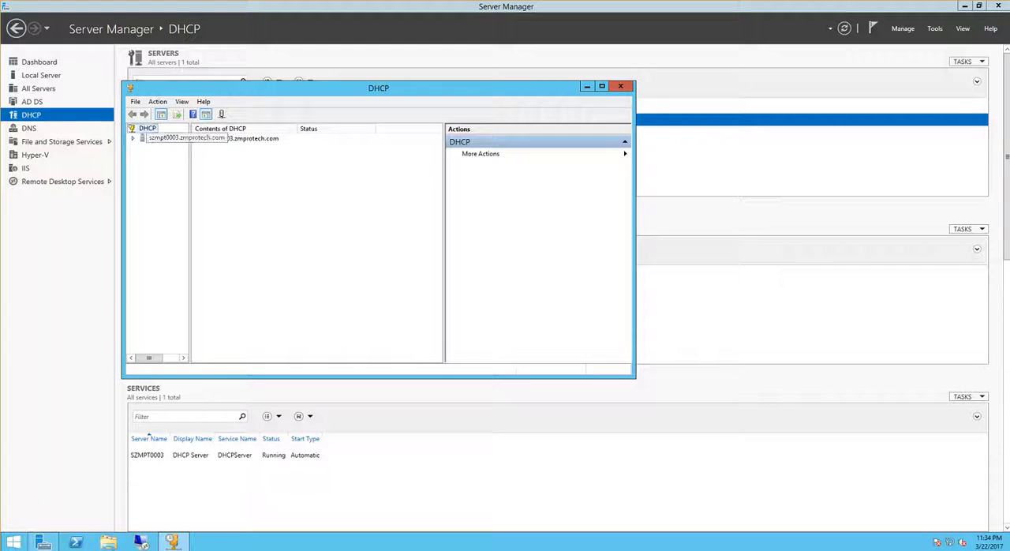
- Expand the server szmpt0003.zmprotech.com and its IPv4 node, and widen the console tree to show full names
double_click(167, 138)
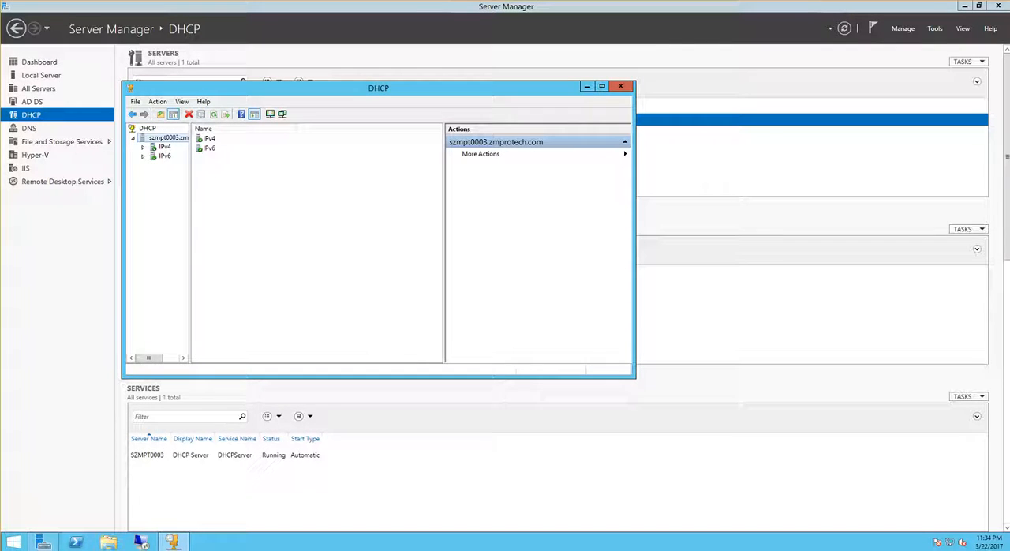
double_click(164, 147)
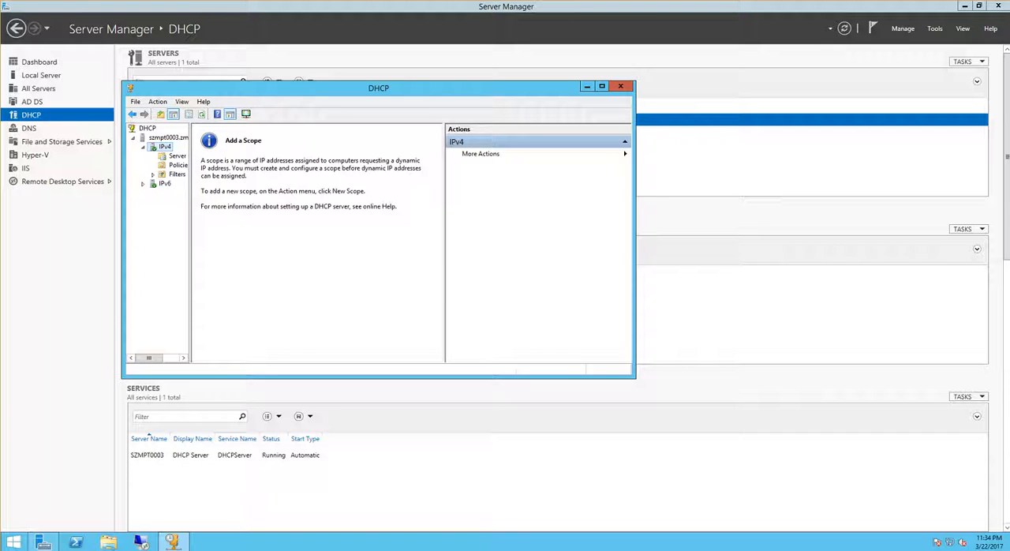
drag(190, 236, 275, 237)
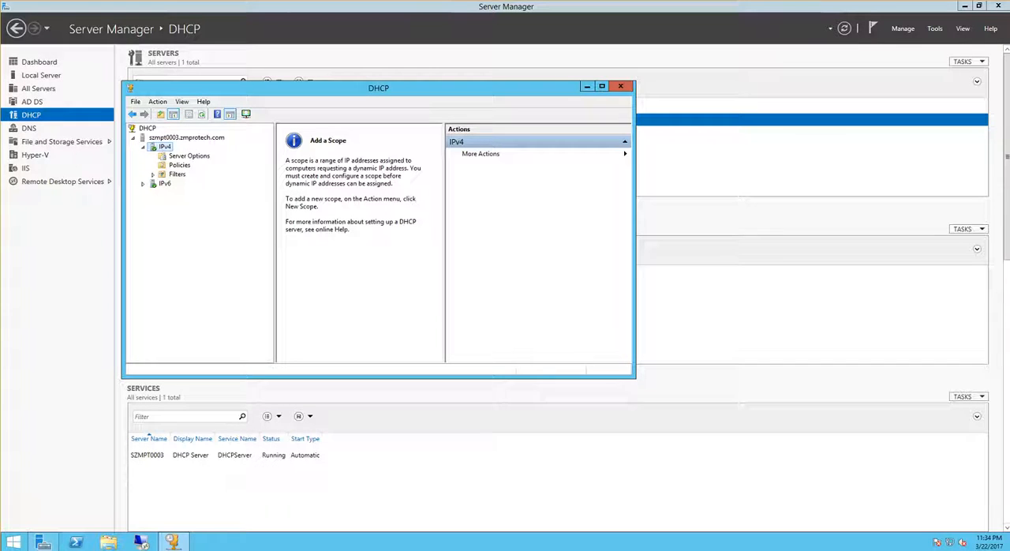
- Start a new IPv4 scope and name it 10.0.0.0, leaving the description empty
right_click(164, 146)
click(181, 166)
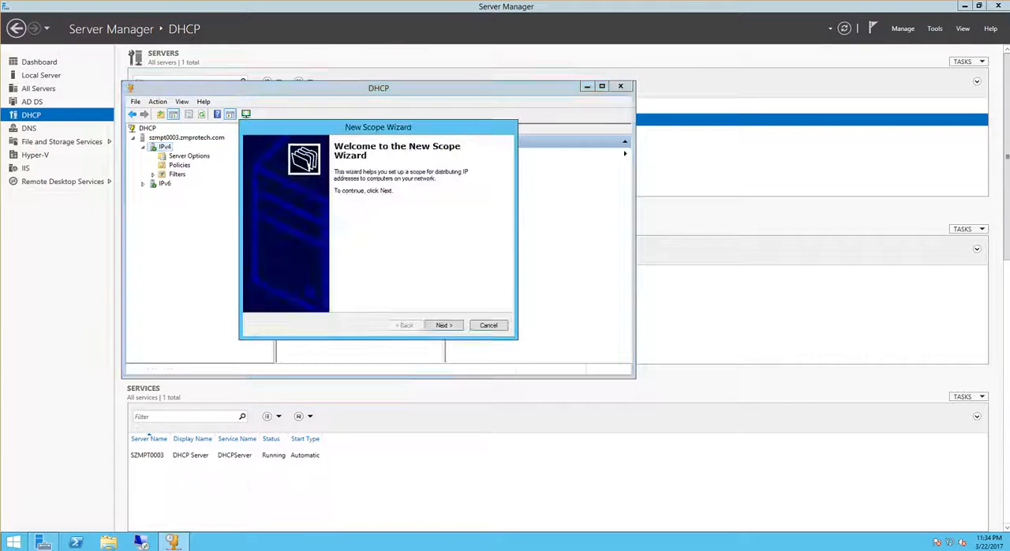
key(Return)
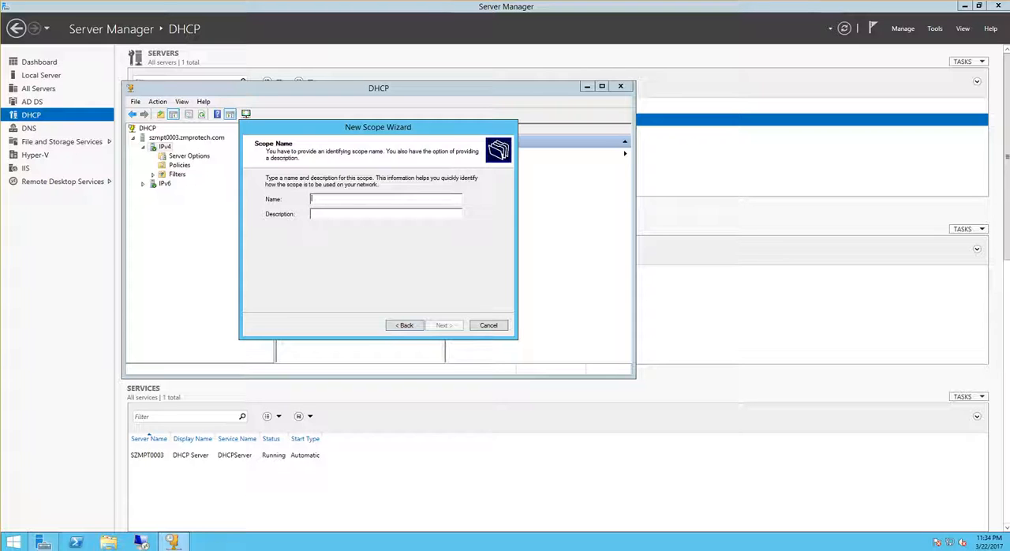
text(10)
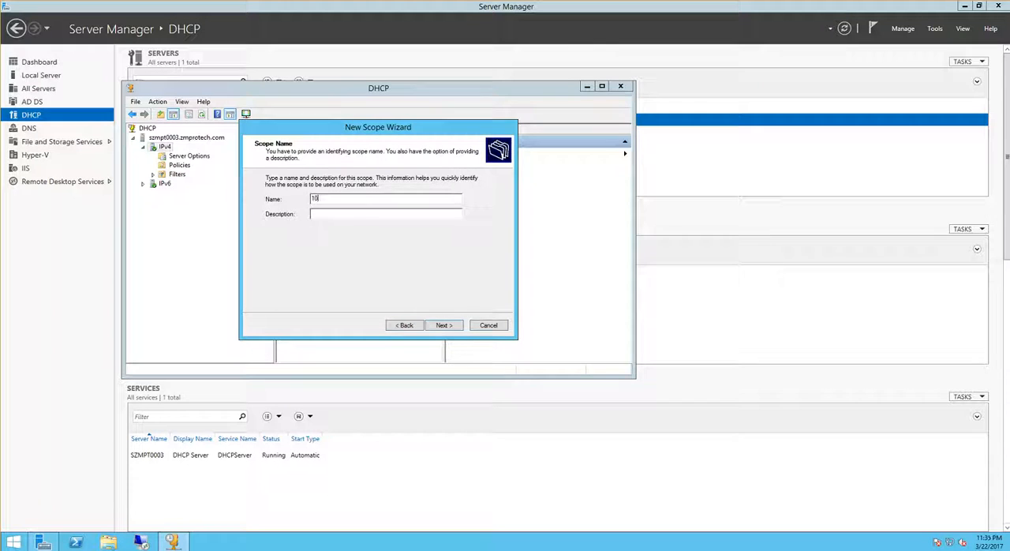
text(.0.0.0)
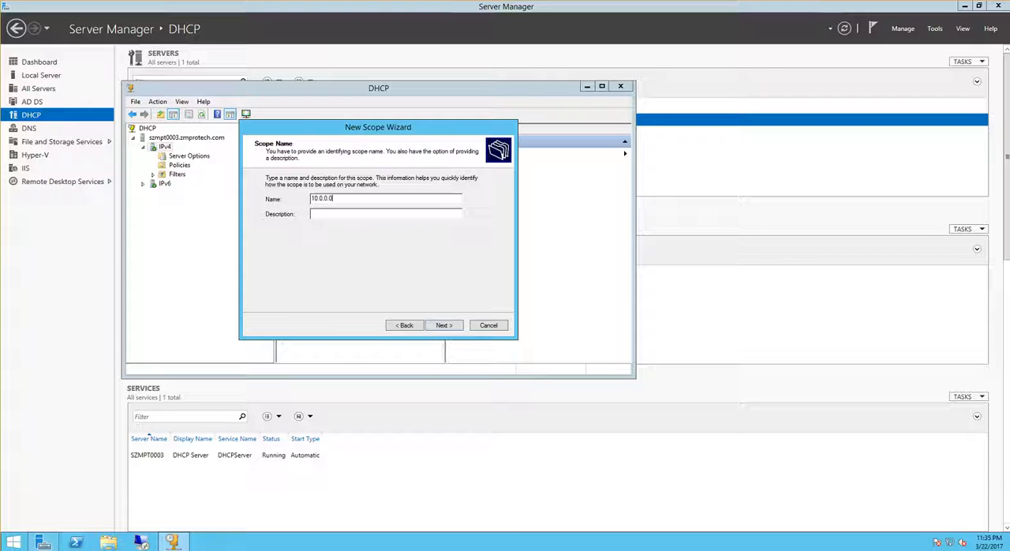
key(Return)
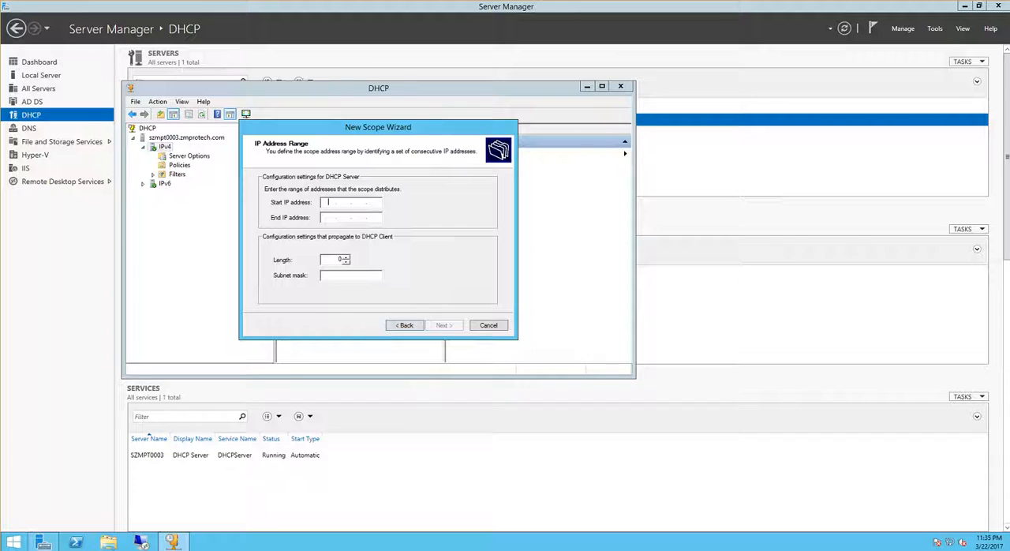
- Set the scope's address range from 10.0.0.1 to 10.0.0.100
text(10.0)
text(0.1)
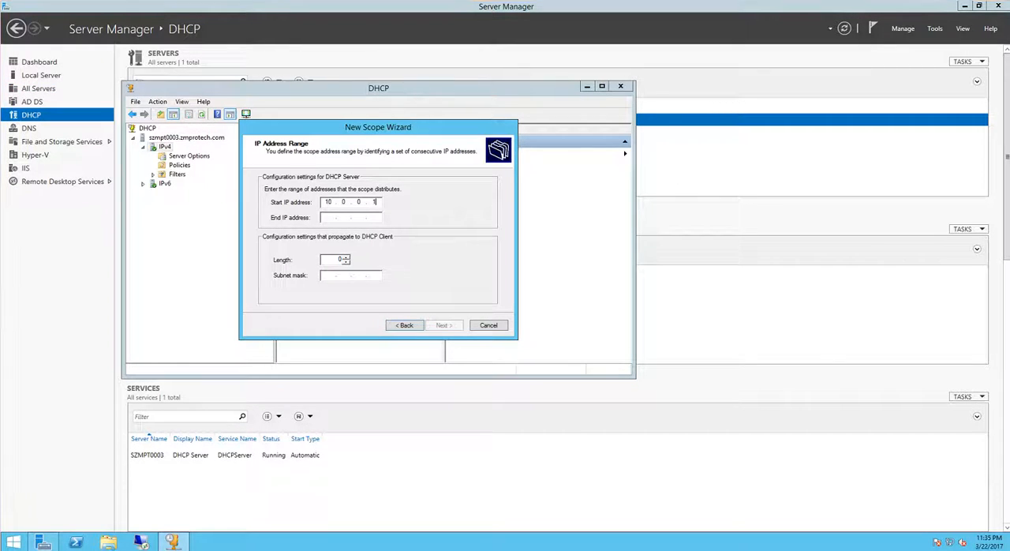
key(Tab)
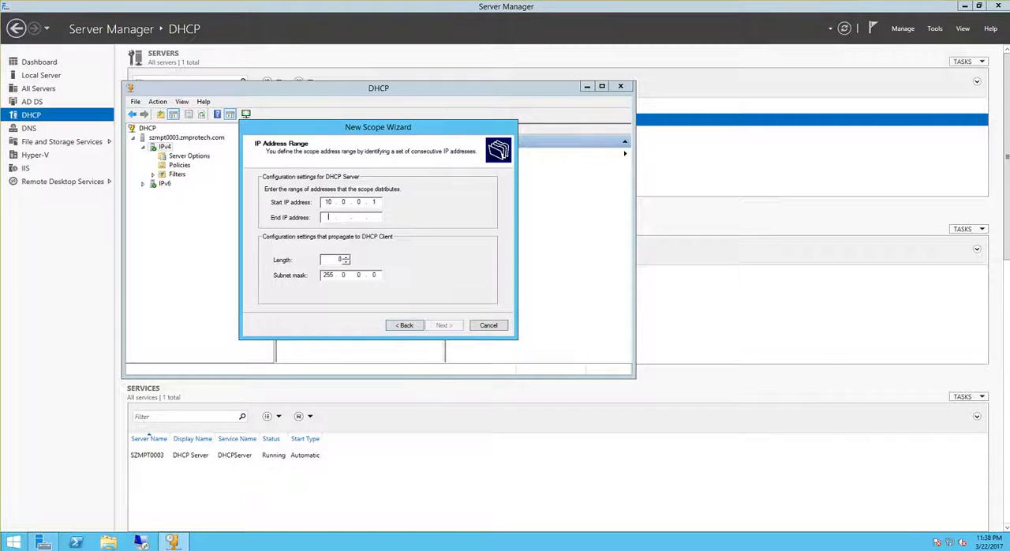
text(10.0.)
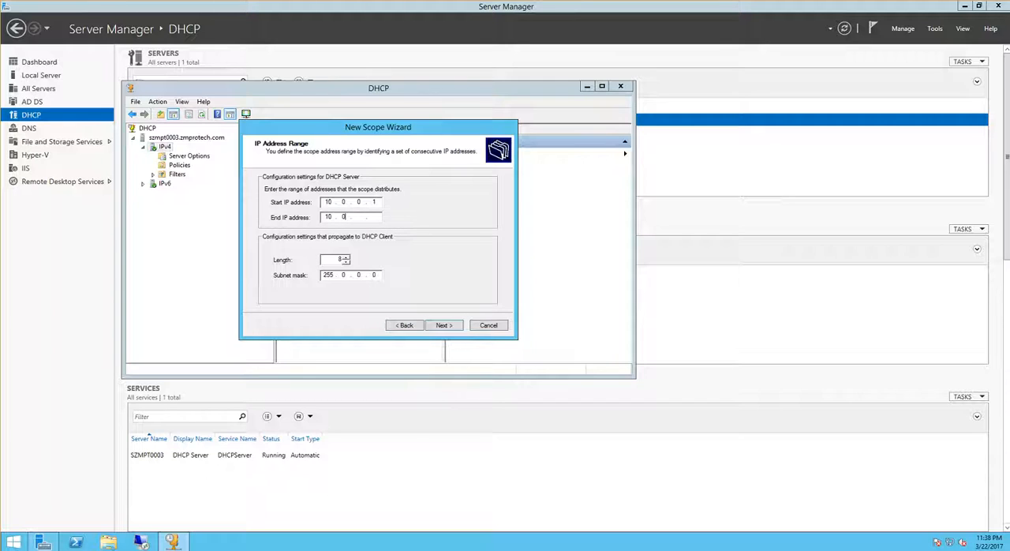
text(0.100)
- Set the scope's subnet mask to 255.255.255.0 and continue to the exclusions page
text(255)
double_click(343, 274)
text(255.255.0)
key(Return)
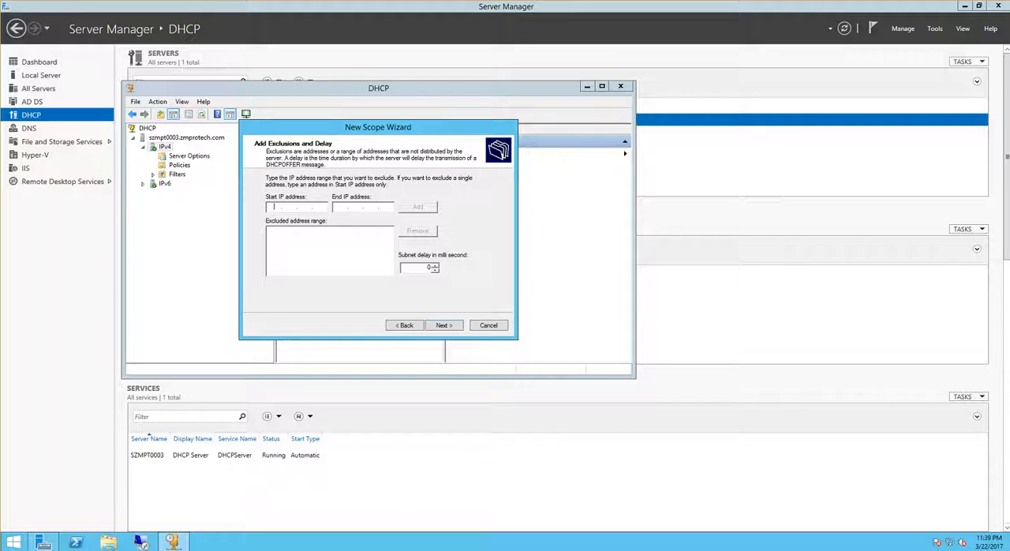
- Exclude the addresses 10.0.0.1 to 10.0.0.10 from the scope and continue to the lease duration
text(10)
text(0)
text(0)
text(1)
text(1000)
text(10)
click(418, 206)
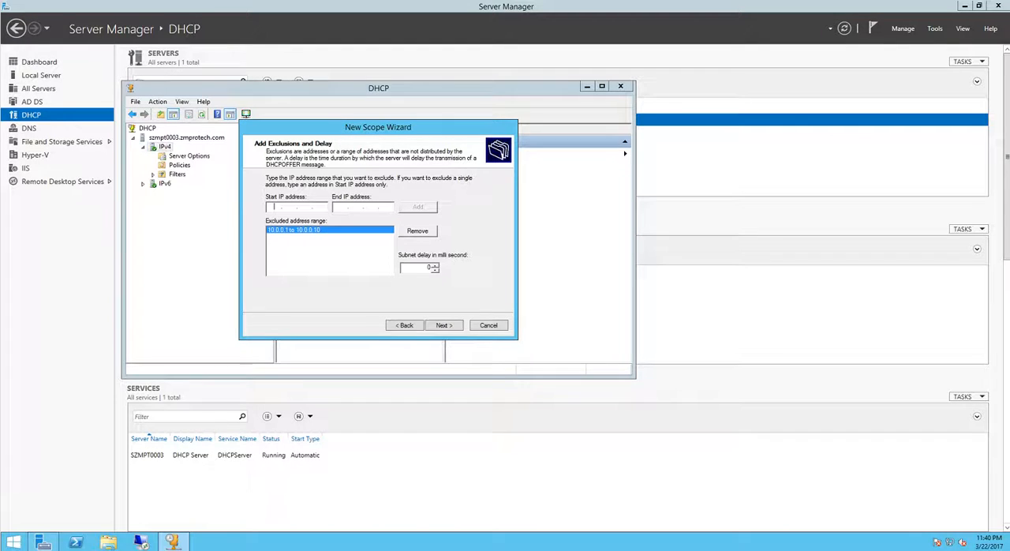
drag(378, 127, 347, 131)
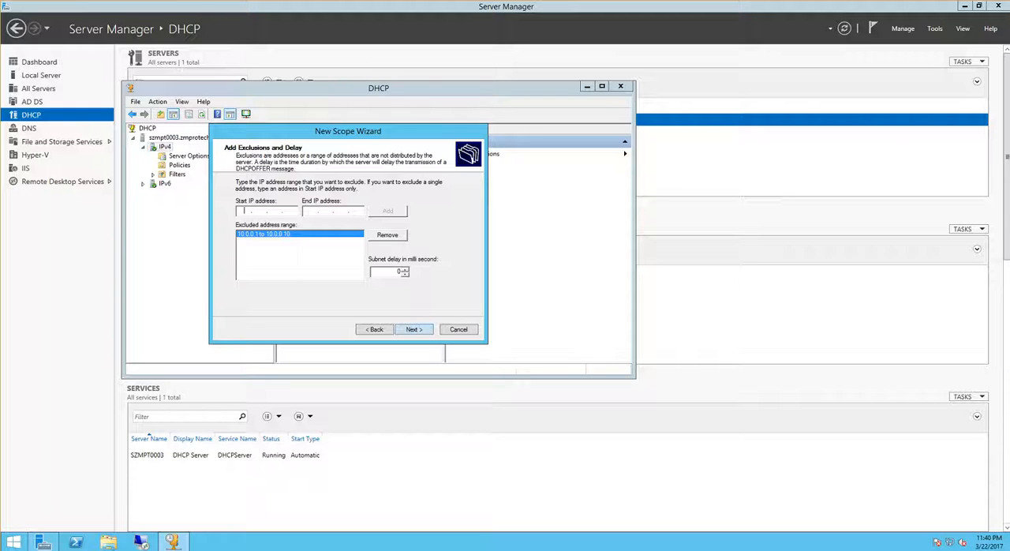
key(Return)
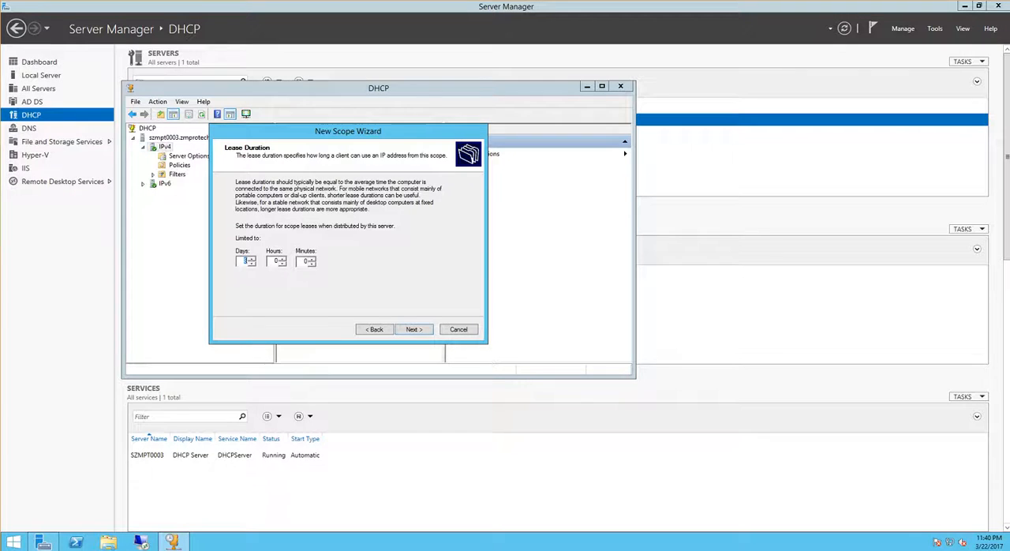
- Accept the default lease duration and choose to configure the scope's DHCP options now
key(Tab)
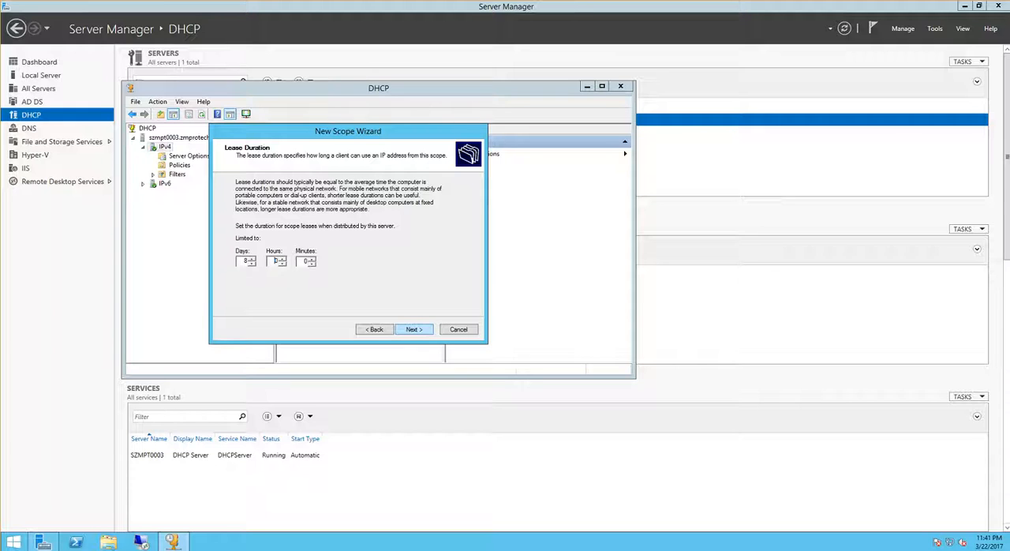
click(414, 329)
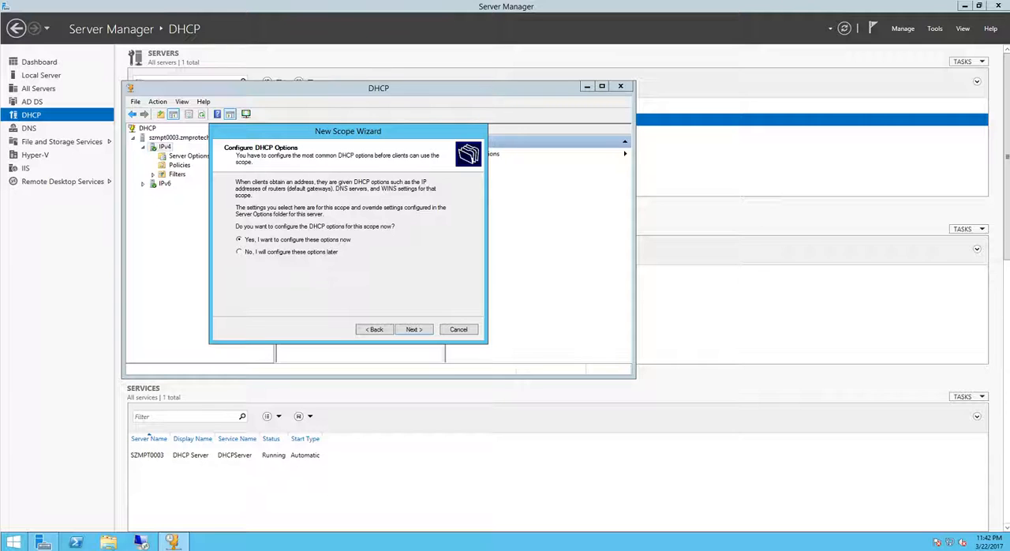
click(414, 329)
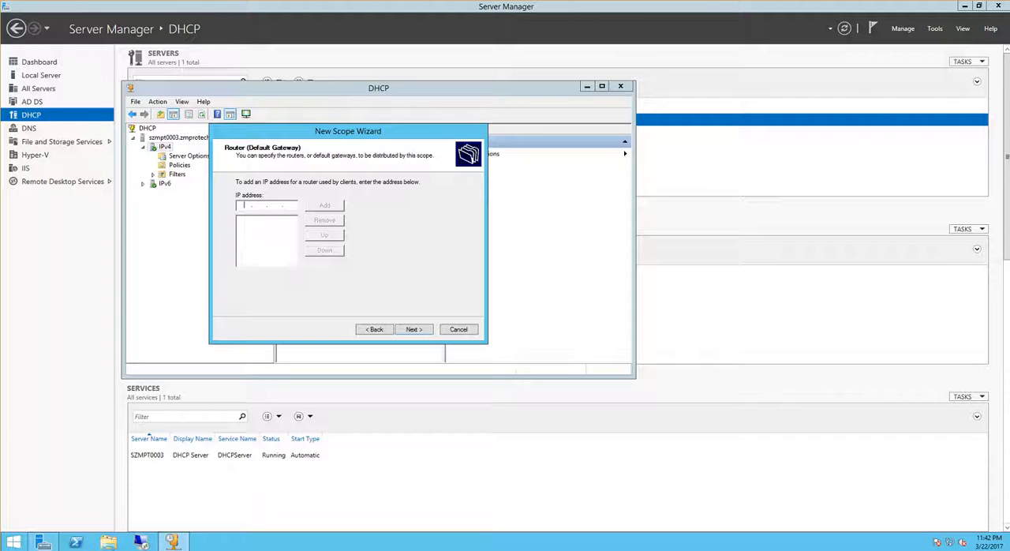
- Add 10.0.0.1 as the scope's router (default gateway) and continue to the DNS settings
text(10.0.0.1)
key(alt+d)
key(alt+n)
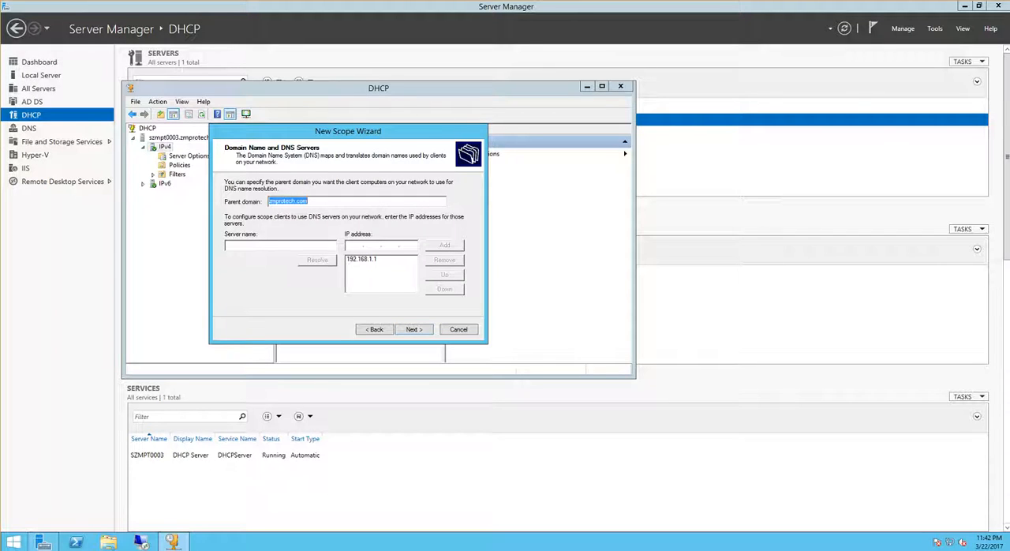
- Complete the scope with parent domain zmprotech.com, the listed DNS server, no WINS servers and immediate activation
click(309, 201)
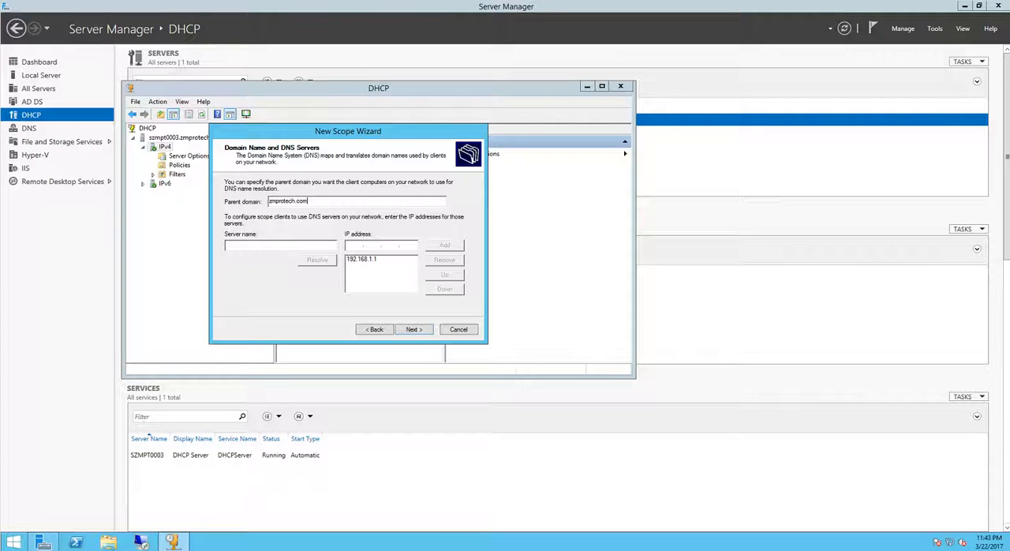
click(414, 329)
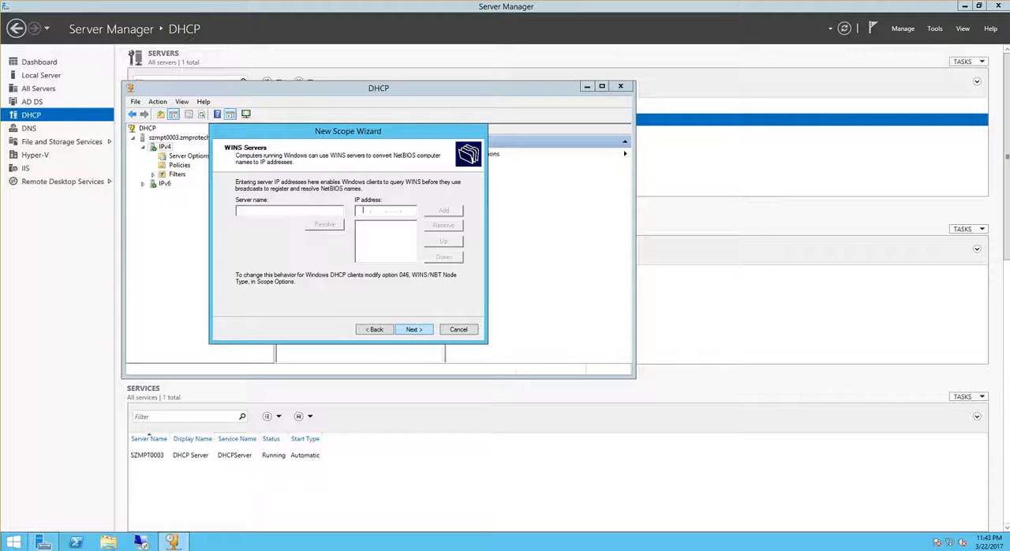
click(414, 329)
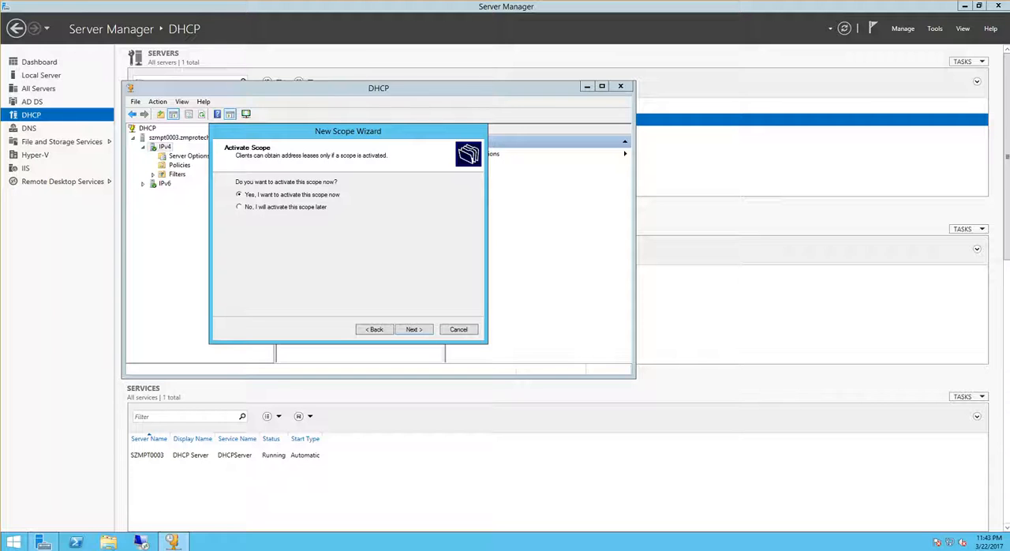
click(414, 329)
click(414, 329)
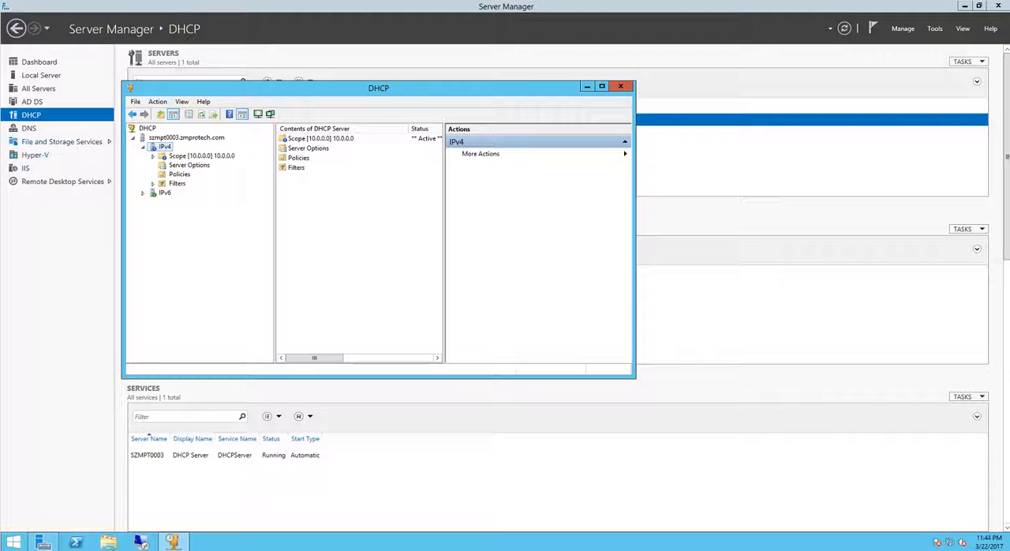
- Open the new scope's address pool and examine its distribution range and excluded addresses
double_click(201, 156)
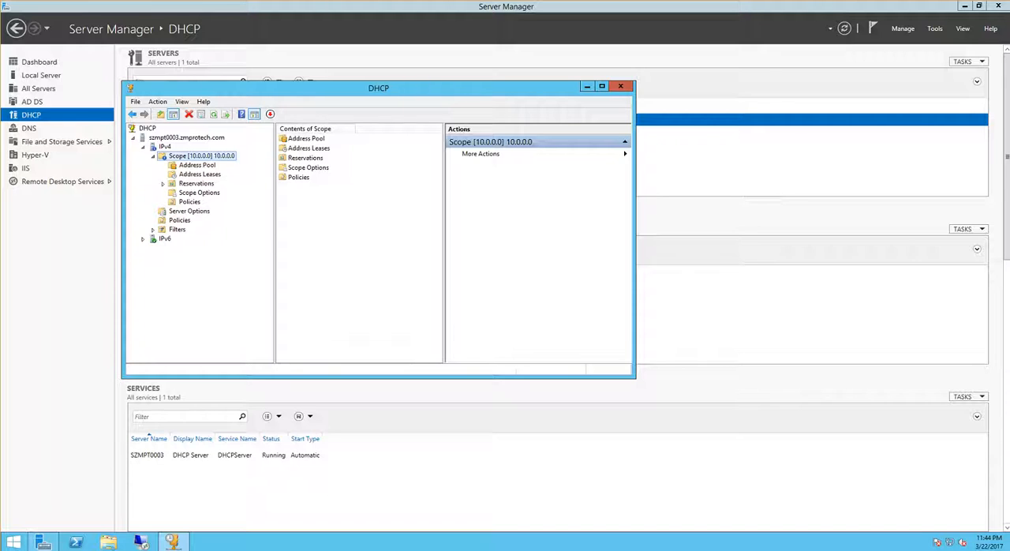
click(196, 165)
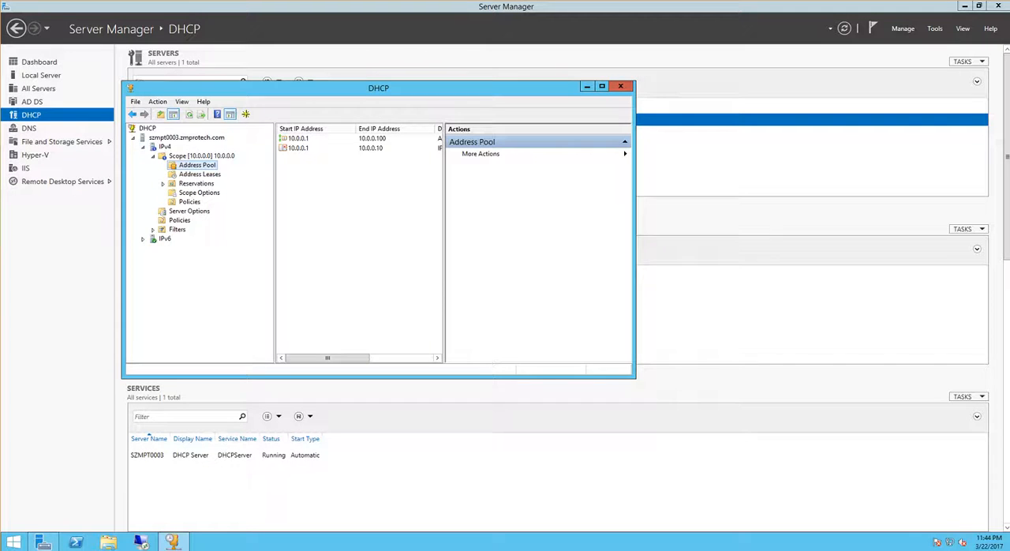
drag(635, 236, 837, 235)
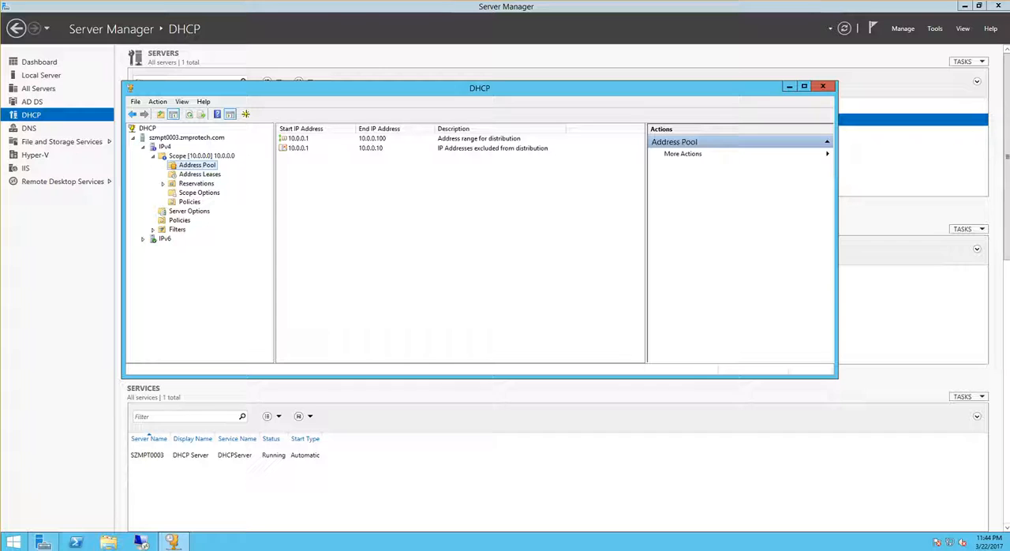
click(299, 138)
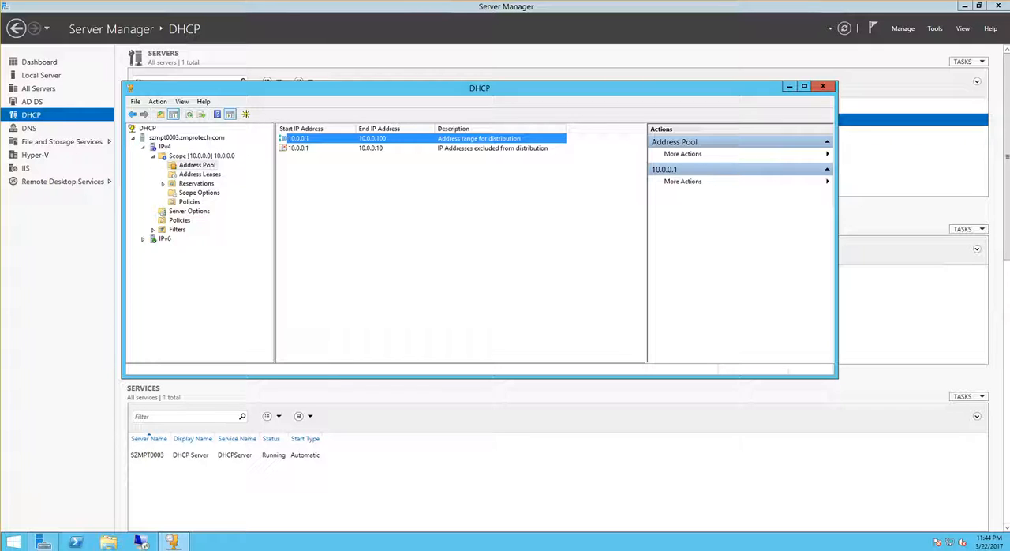
click(299, 149)
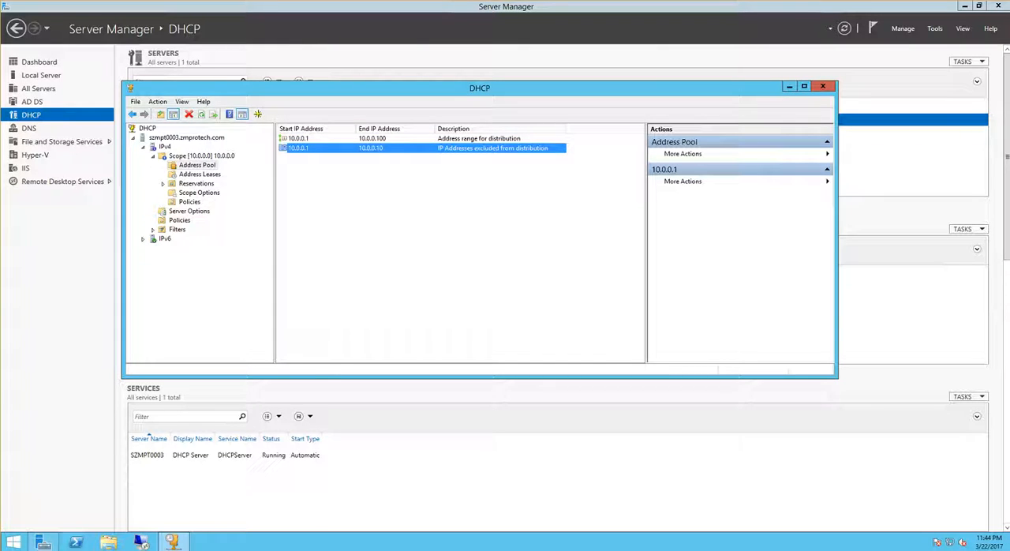
click(394, 213)
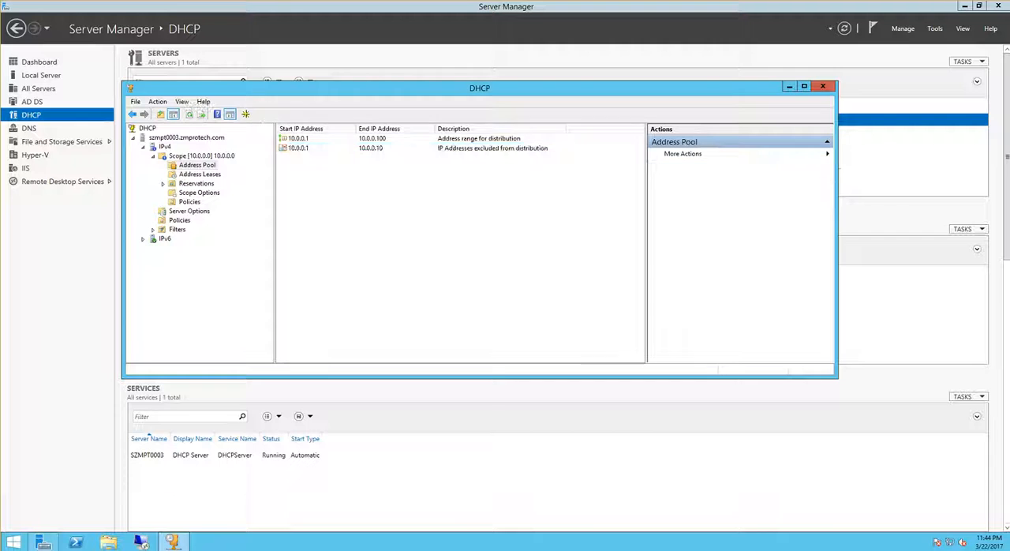
click(299, 148)
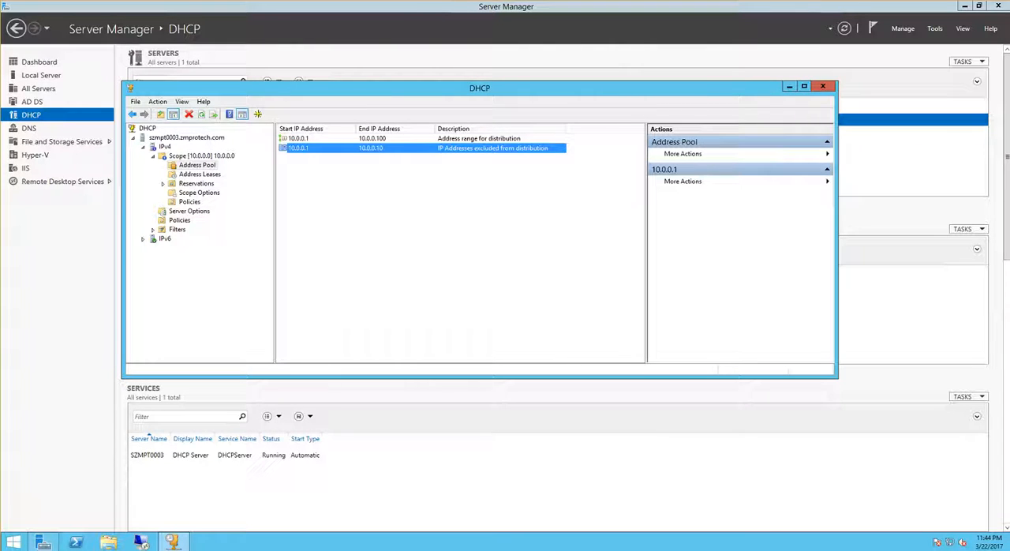
click(282, 139)
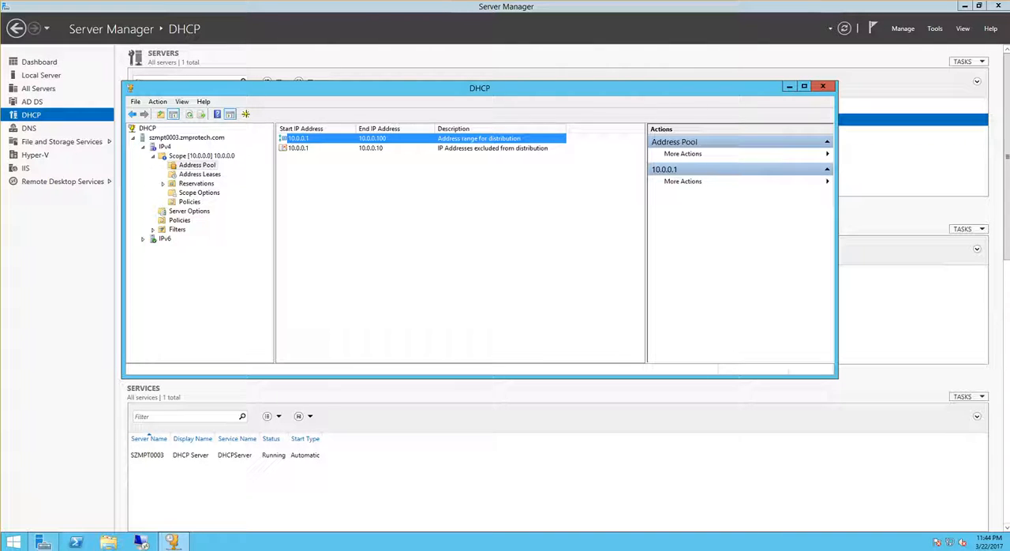
click(298, 149)
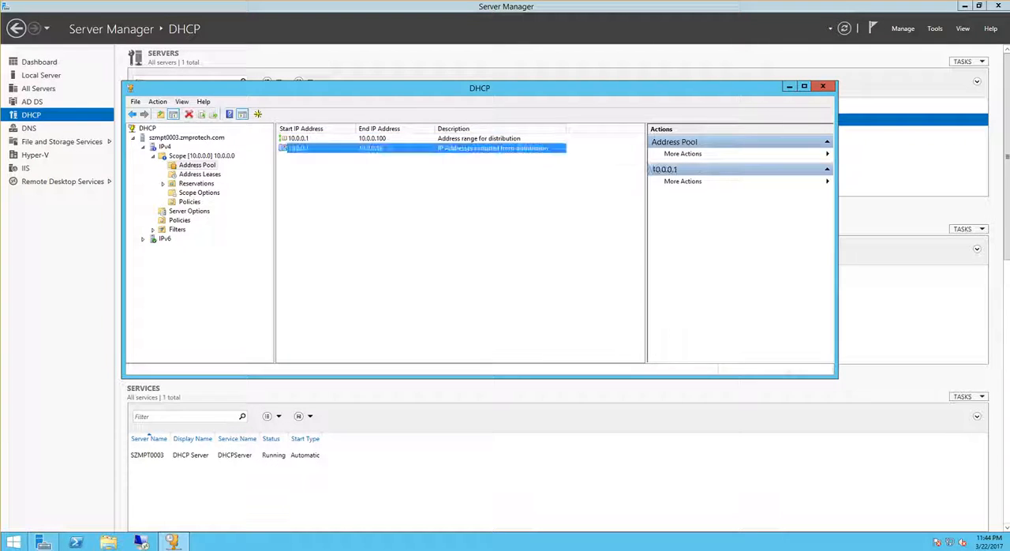